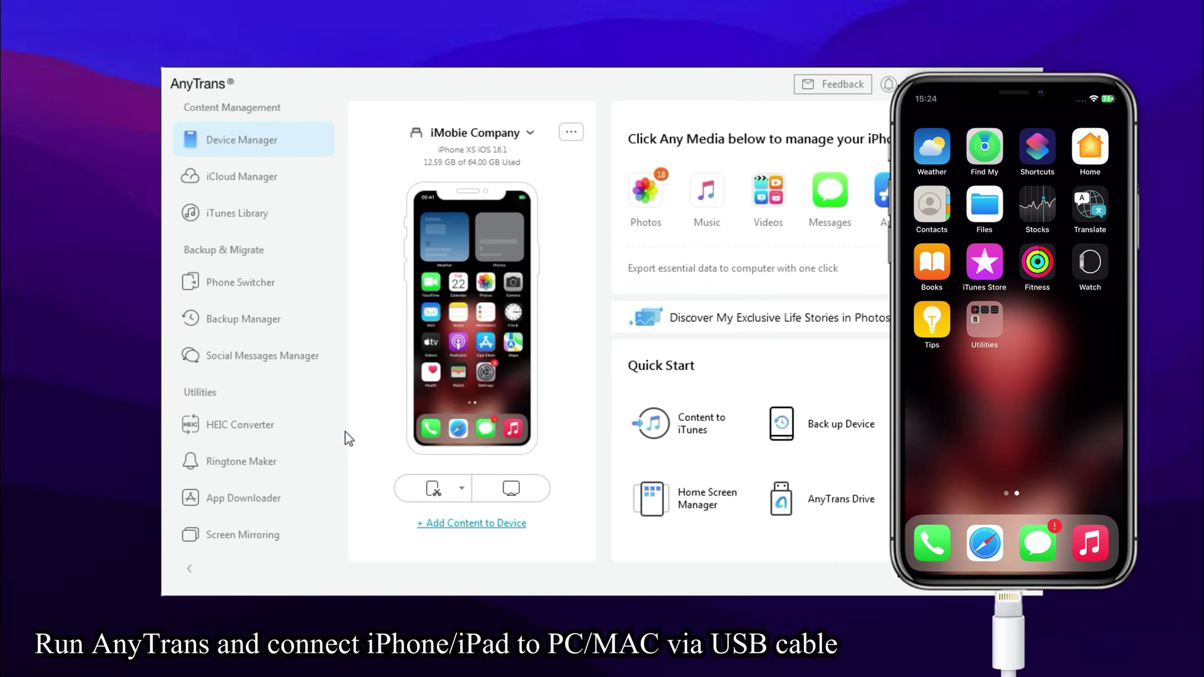
Step: Open App Downloader and sign in with the Apple ID credentials
click(269, 499)
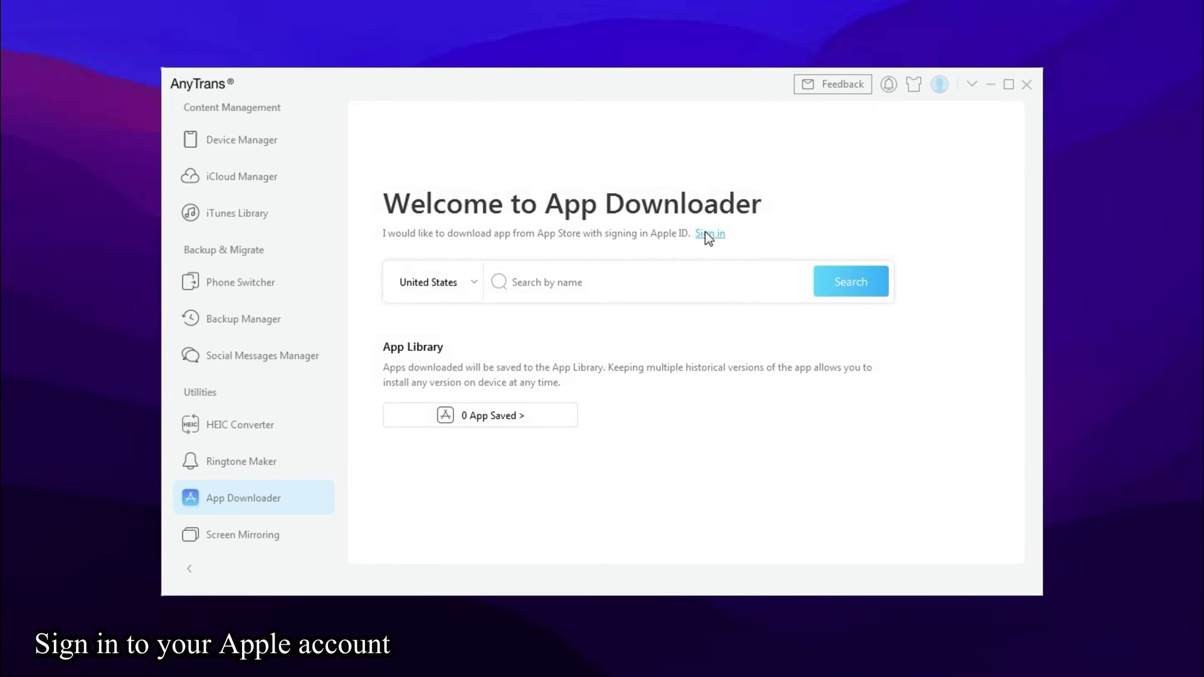
click(708, 234)
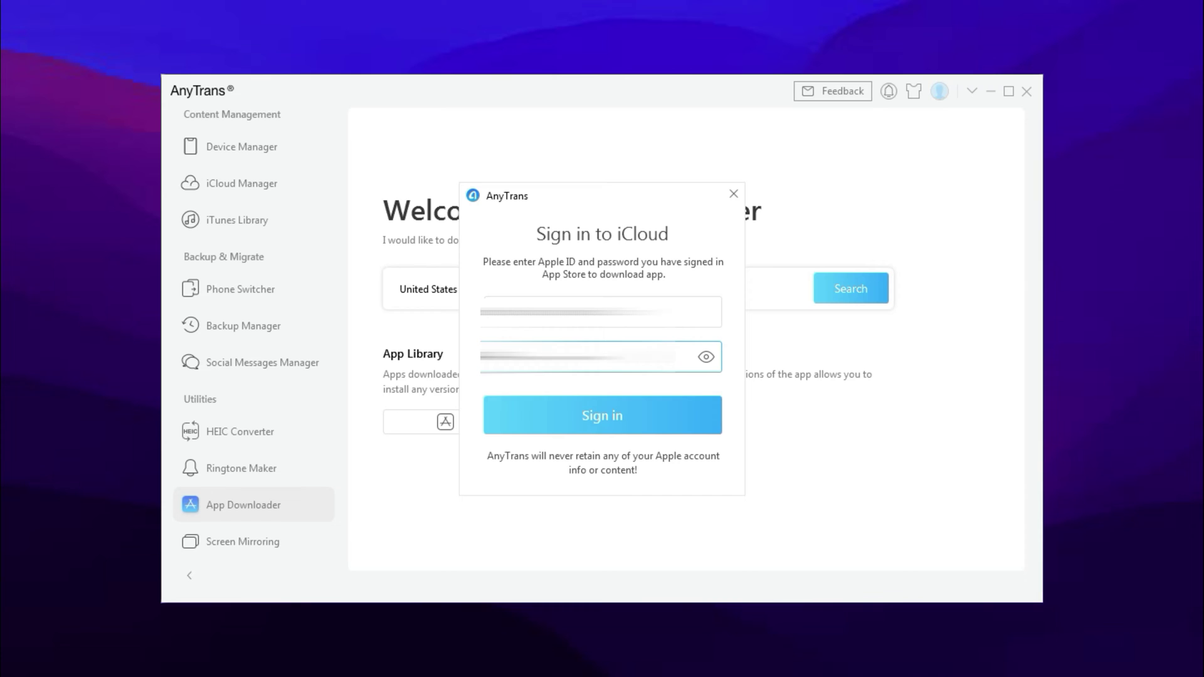
key(Return)
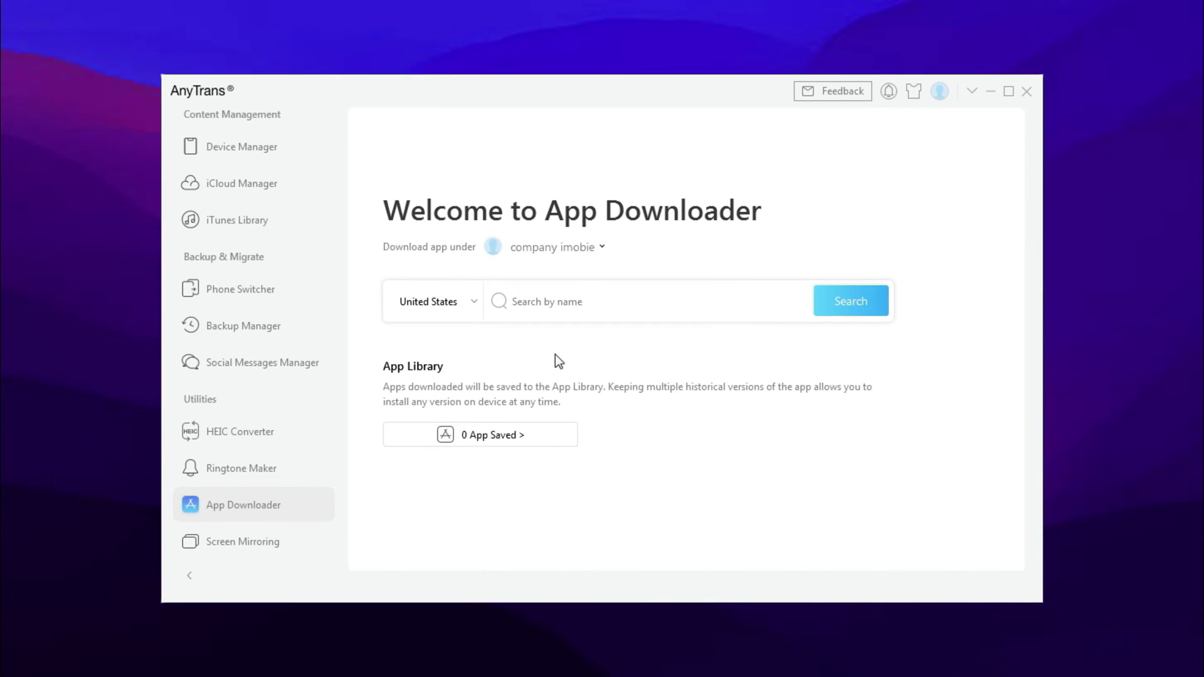
Step: Search for Instagram, download it, and go back to the App Downloader welcome page
click(581, 302)
text(instagram)
key(Return)
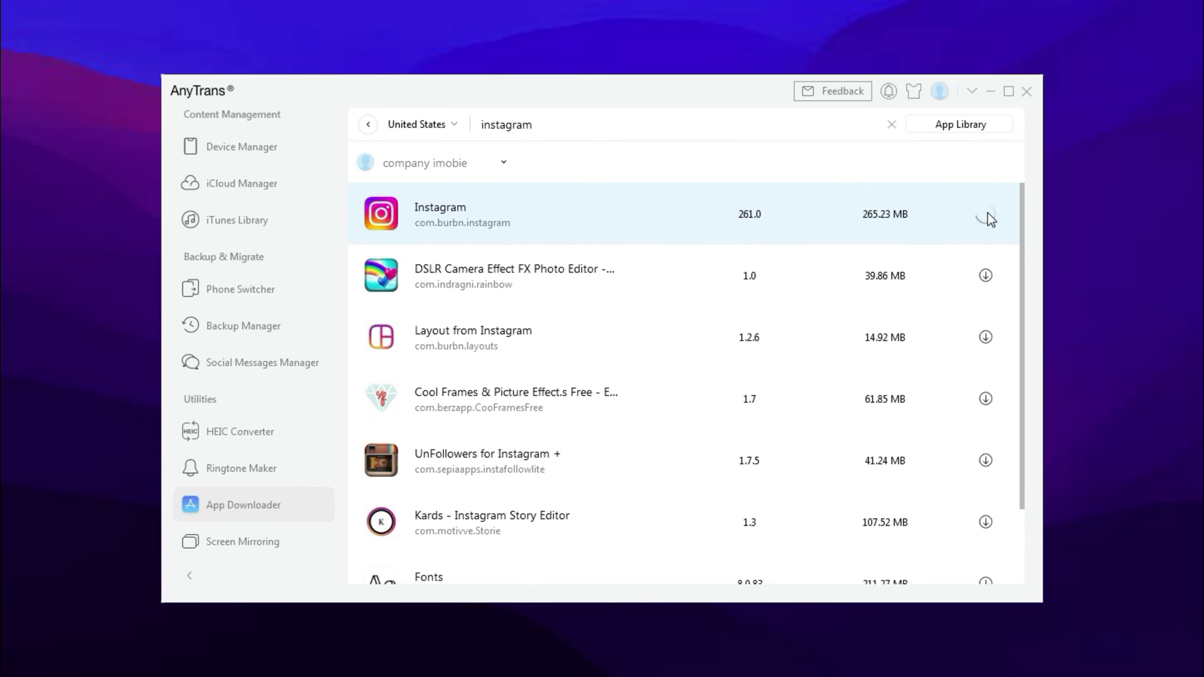
click(368, 124)
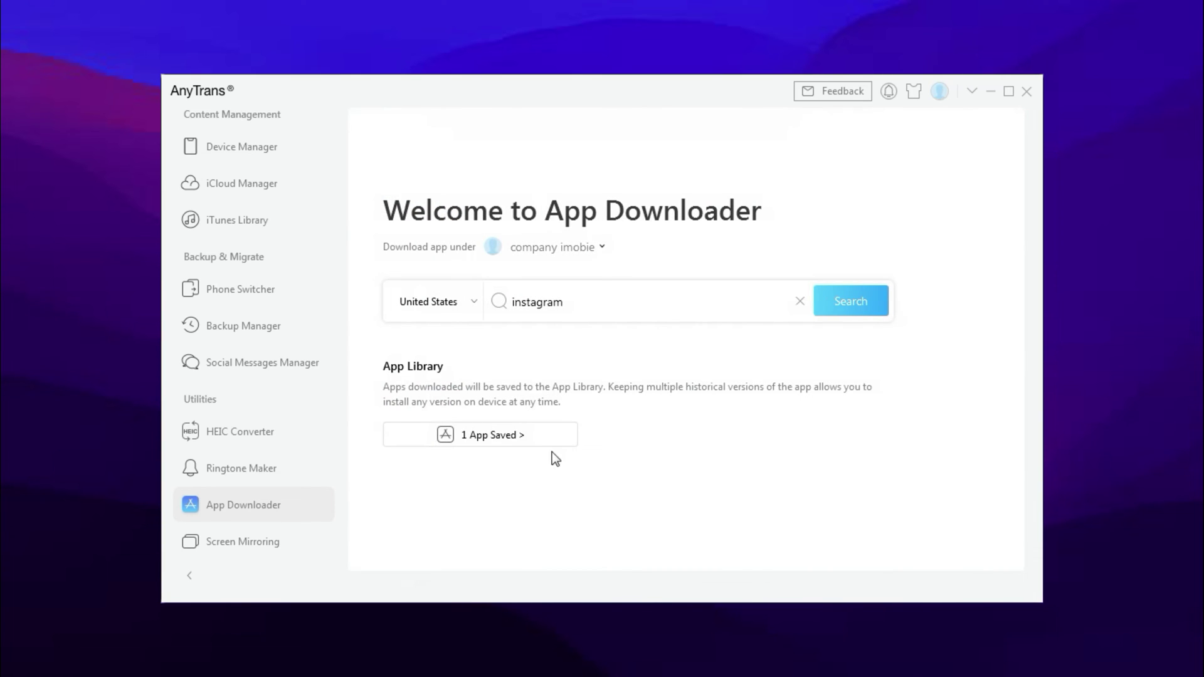
Step: Open the App Library from '1 App Saved' and install Instagram on the iPhone
click(520, 435)
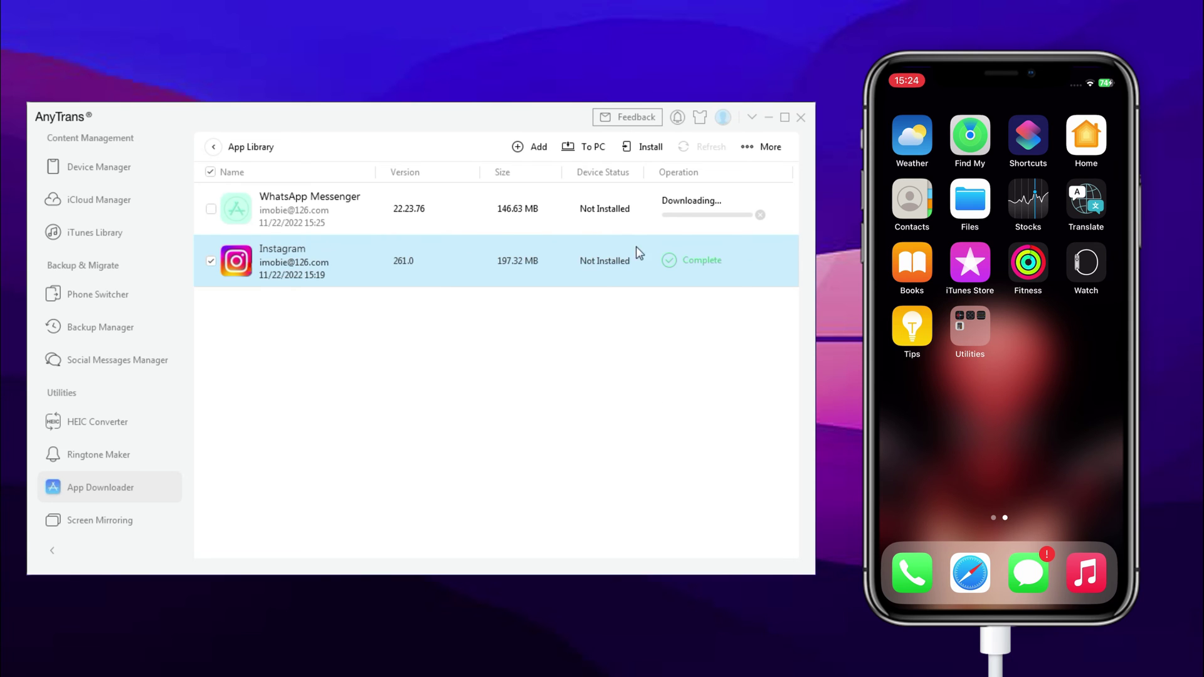
click(697, 258)
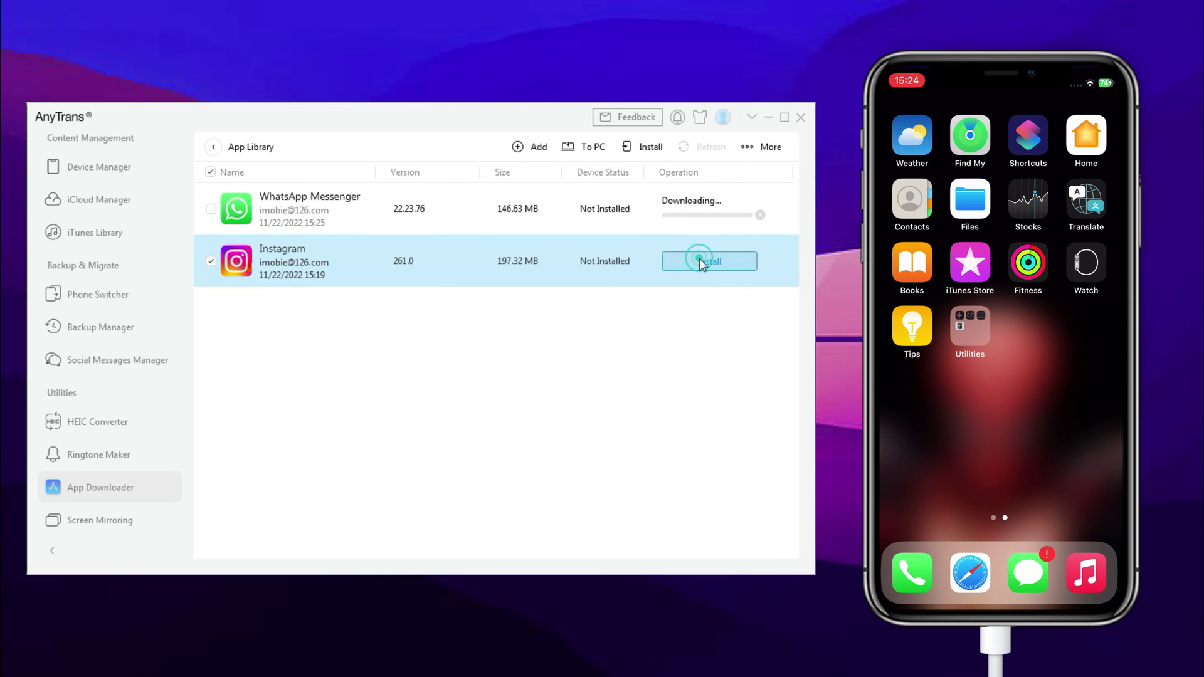